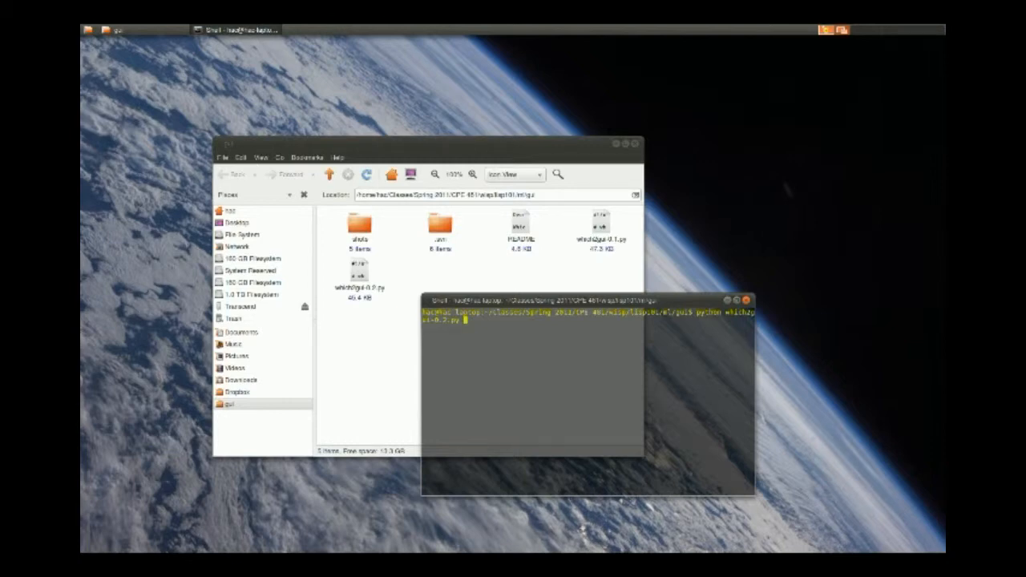
Launch which2gui-0.2.py with Python, then reposition and enlarge its window to fill most of the desktop.
key(Return)
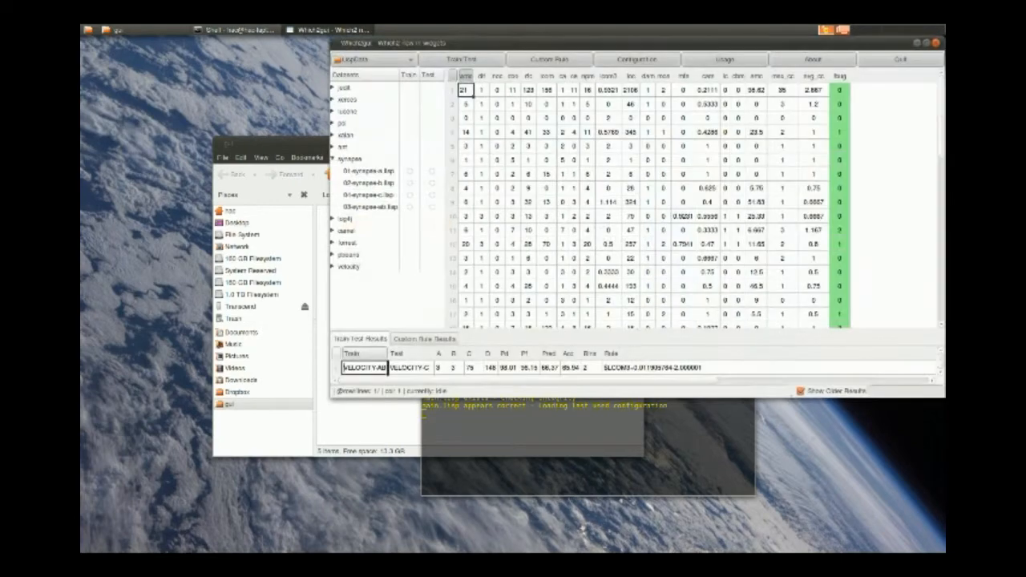
drag(578, 42, 338, 49)
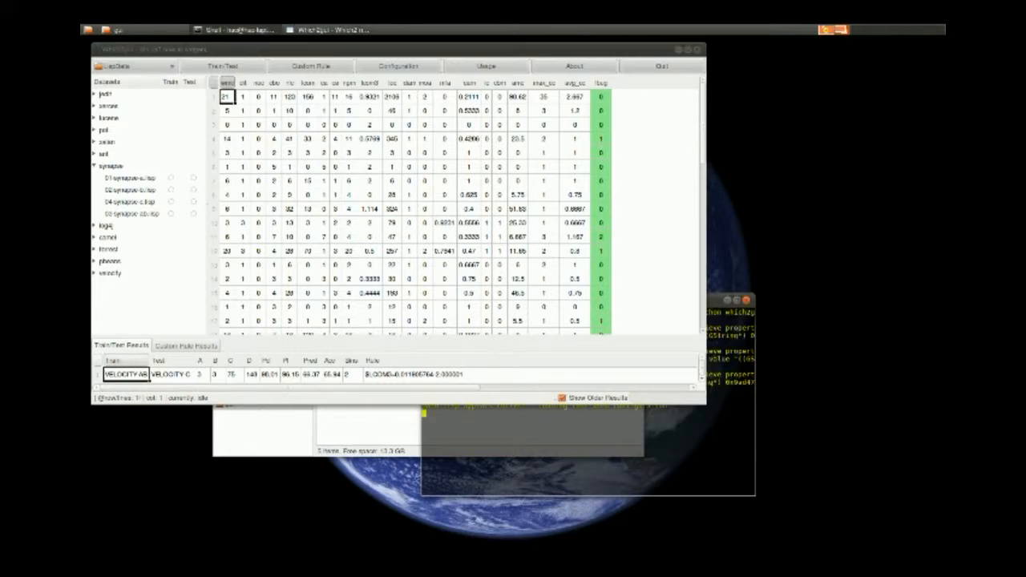
mouse_move(272, 50)
mouse_down()
mouse_move(281, 61)
mouse_move(266, 34)
mouse_move(341, 105)
mouse_move(270, 53)
mouse_up()
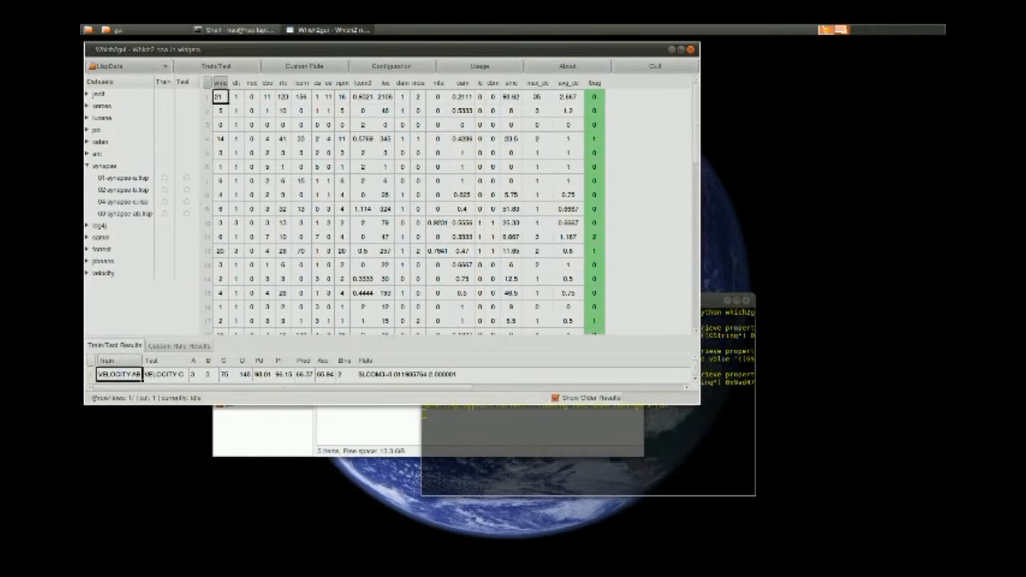
drag(700, 404, 932, 553)
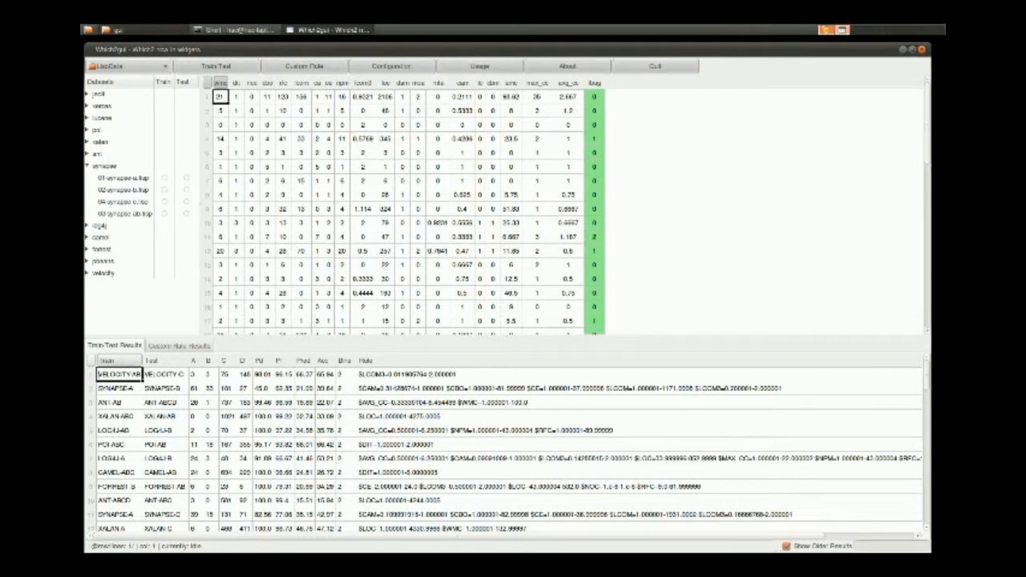
Examine the contents of the ml folder above gui in the file manager, then close the file manager window.
click(143, 30)
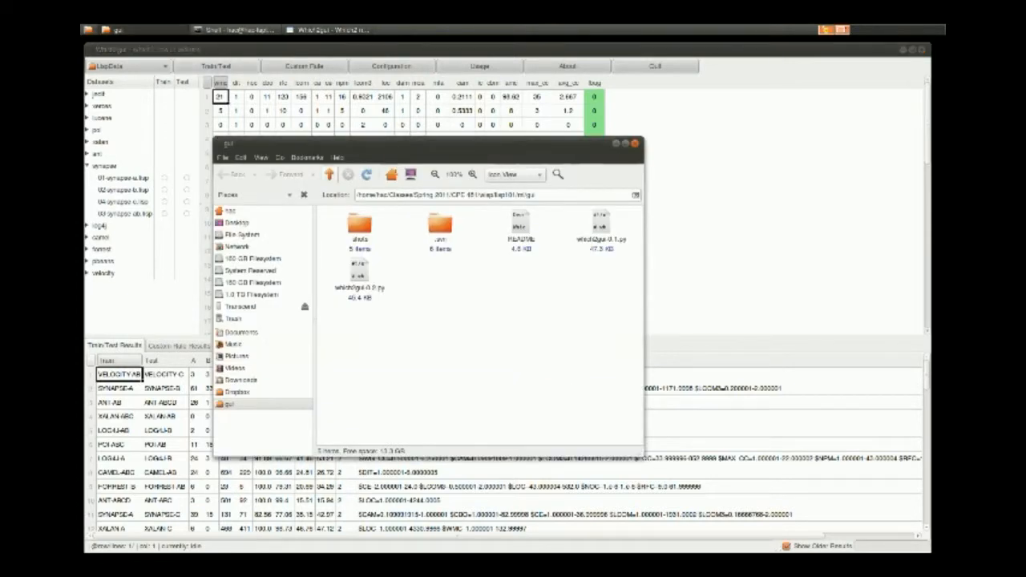
click(329, 174)
scroll(477, 321, down, 2)
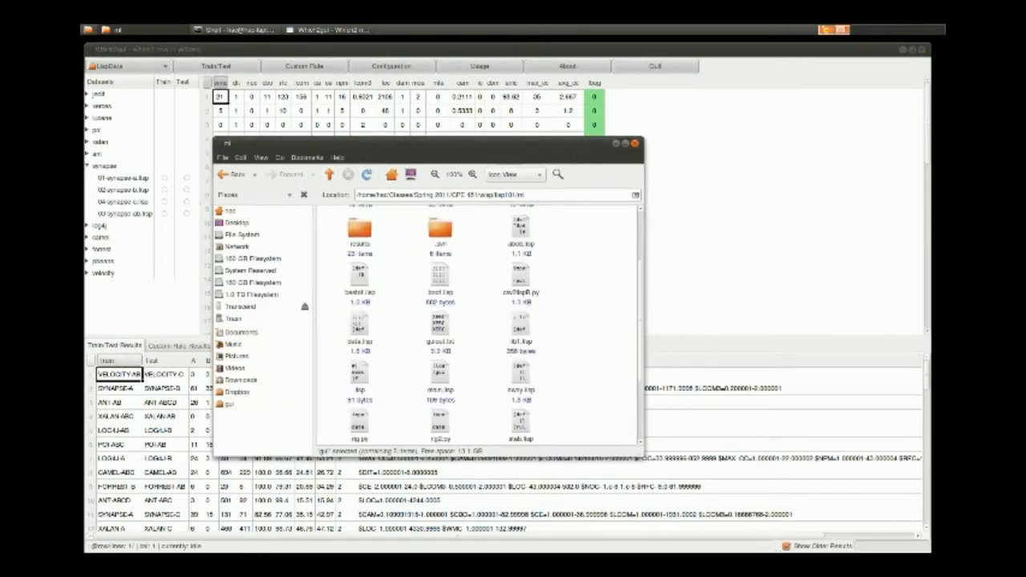
click(634, 143)
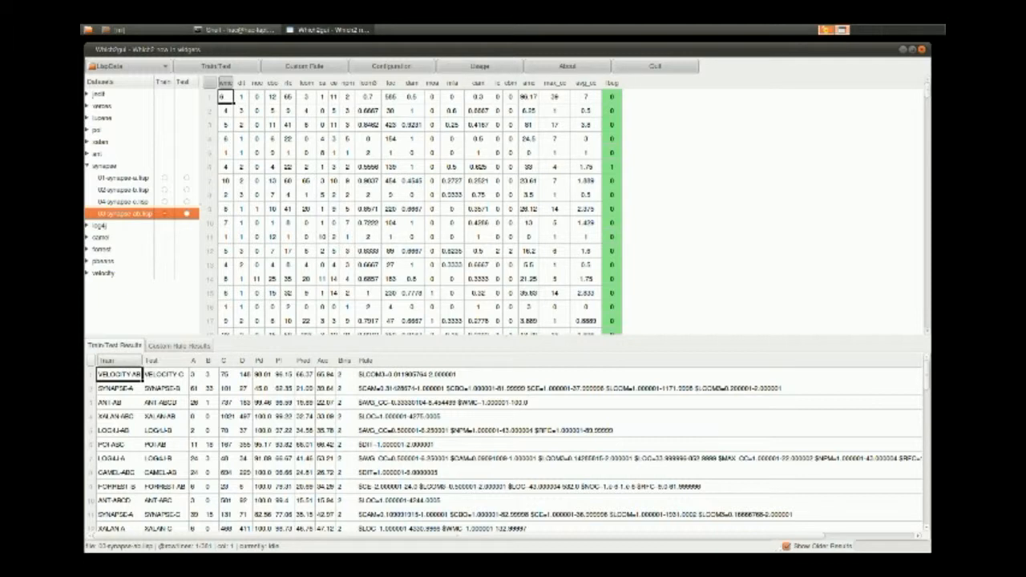
Try running Train/Test with 03-synapse-ab.lisp chosen only as the test set and again with it only as the training set.
click(187, 214)
click(217, 67)
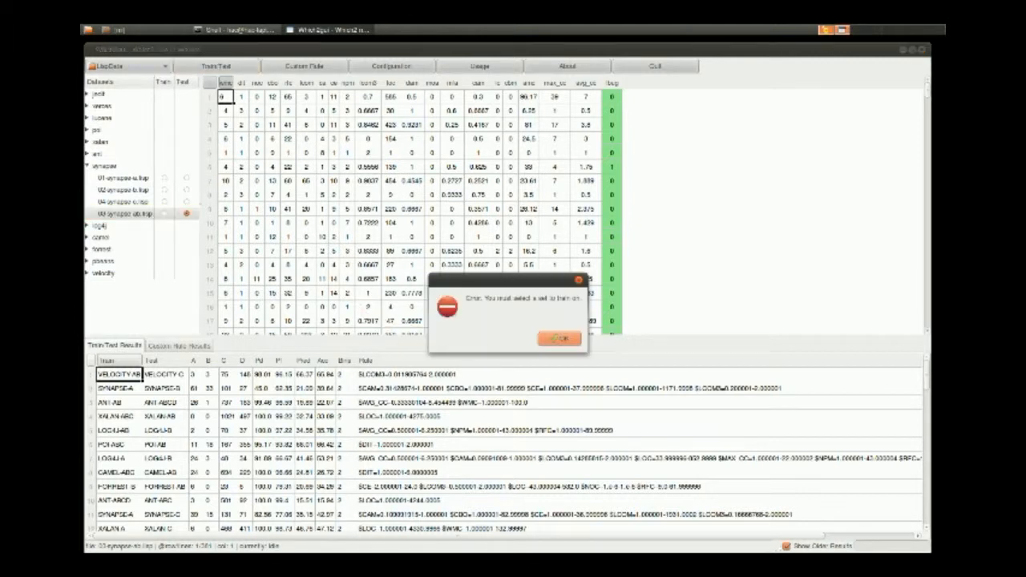
click(559, 338)
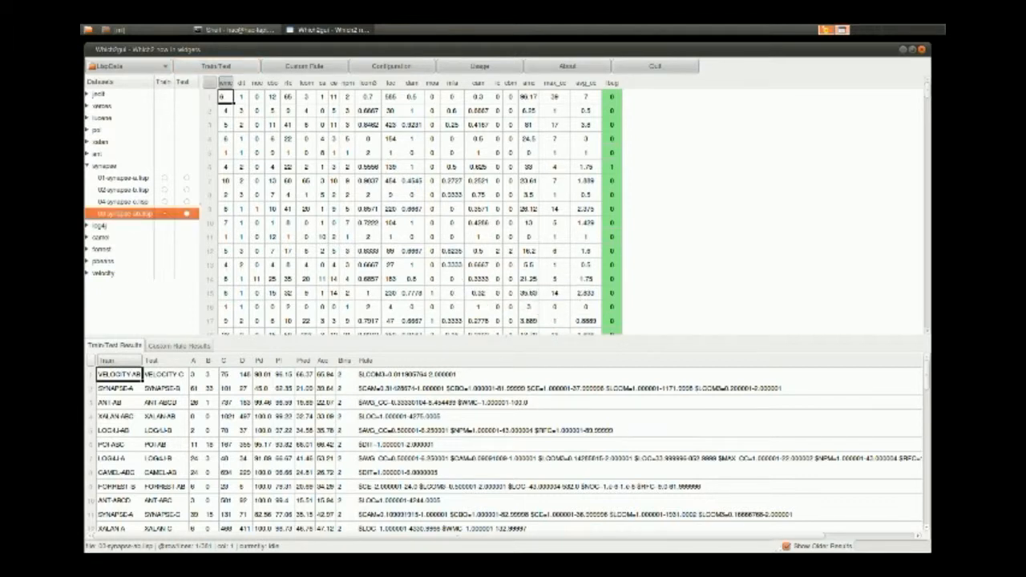
click(216, 66)
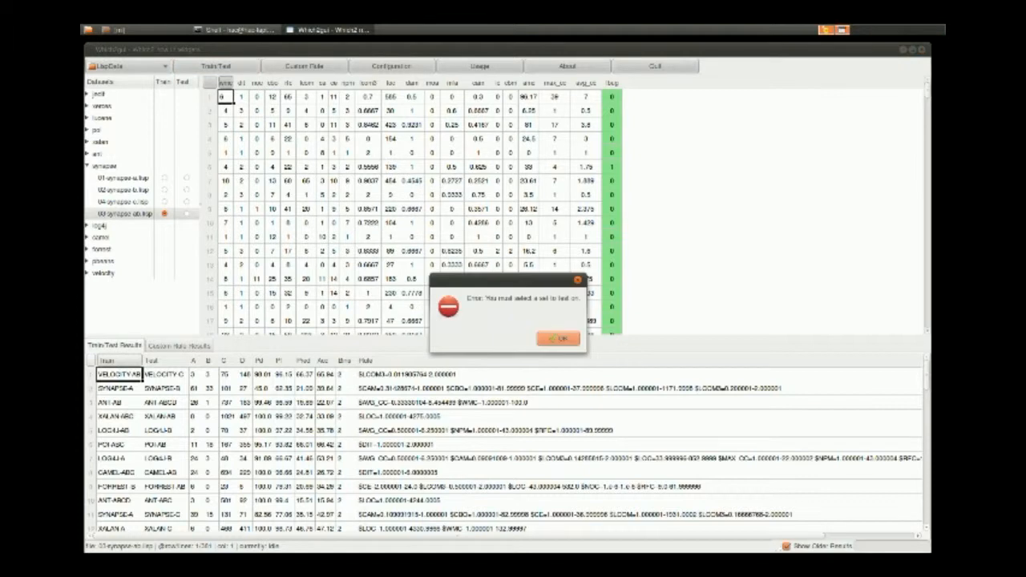
key(Return)
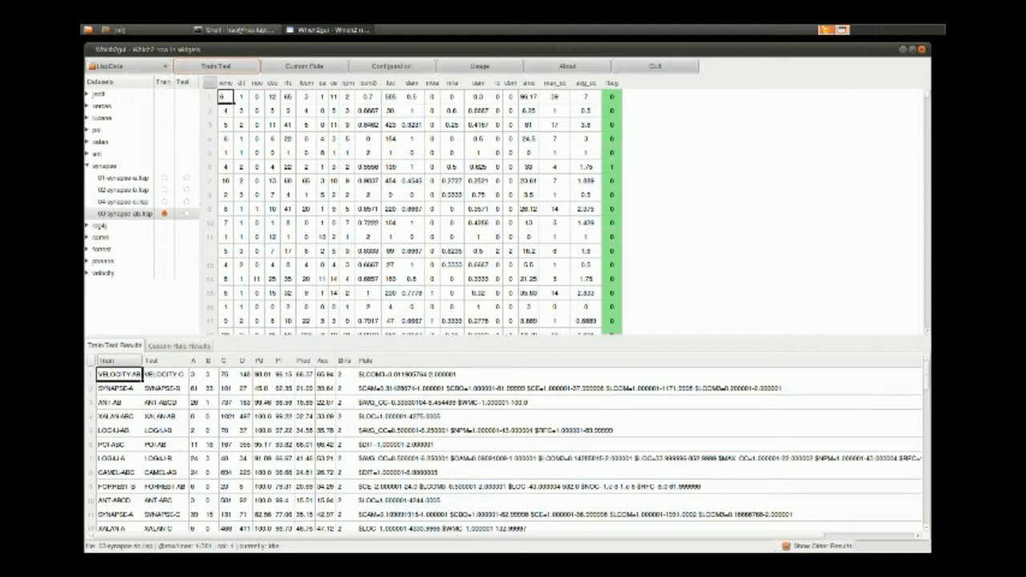
Select 02-synapse-b.lisp as the test set and run Train/Test twice against the 03-synapse-ab.lisp training set.
click(123, 190)
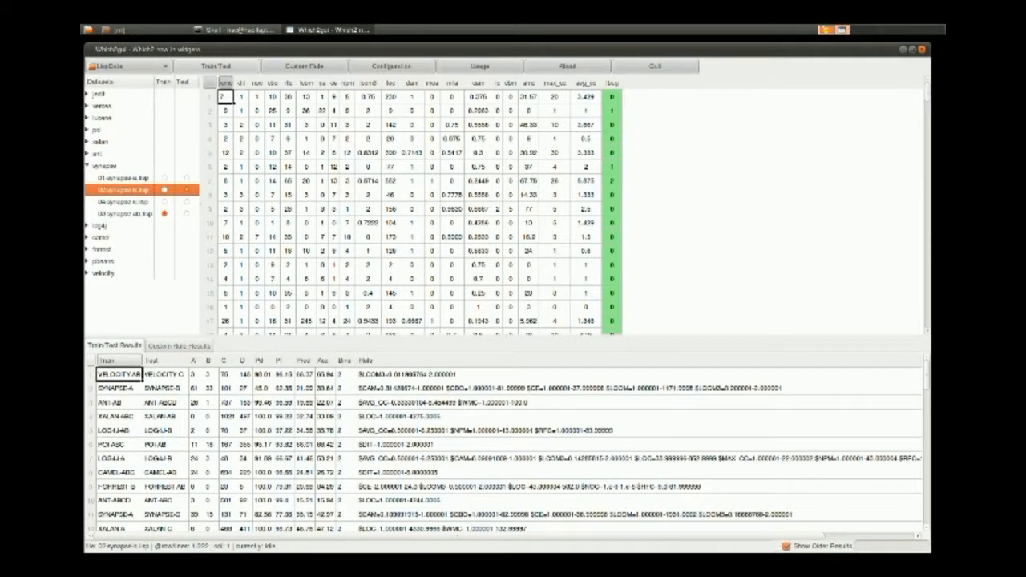
click(217, 67)
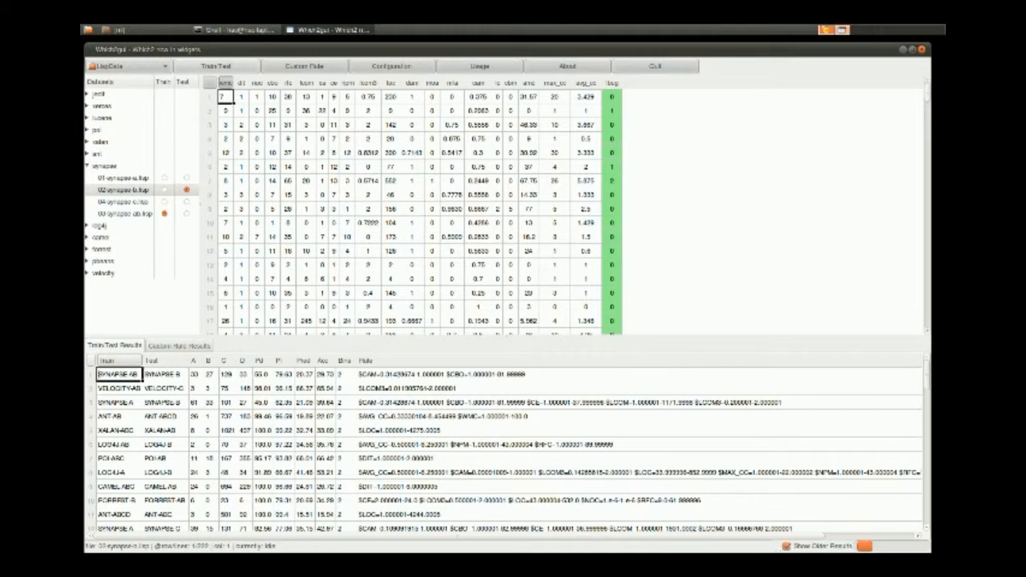
click(215, 66)
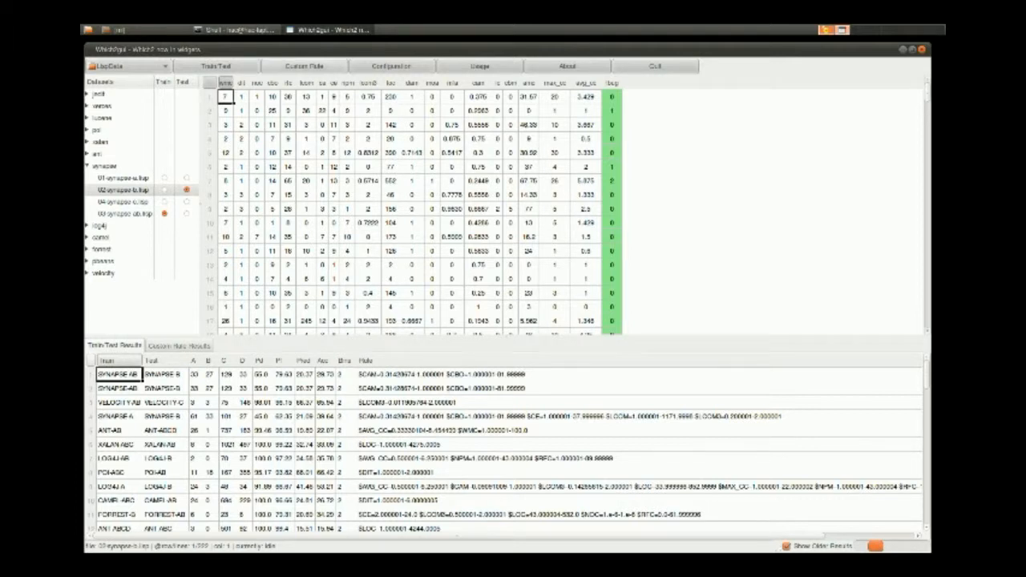
Start a custom rule test, check the value choices for wmc, and add two more rule rows.
click(305, 66)
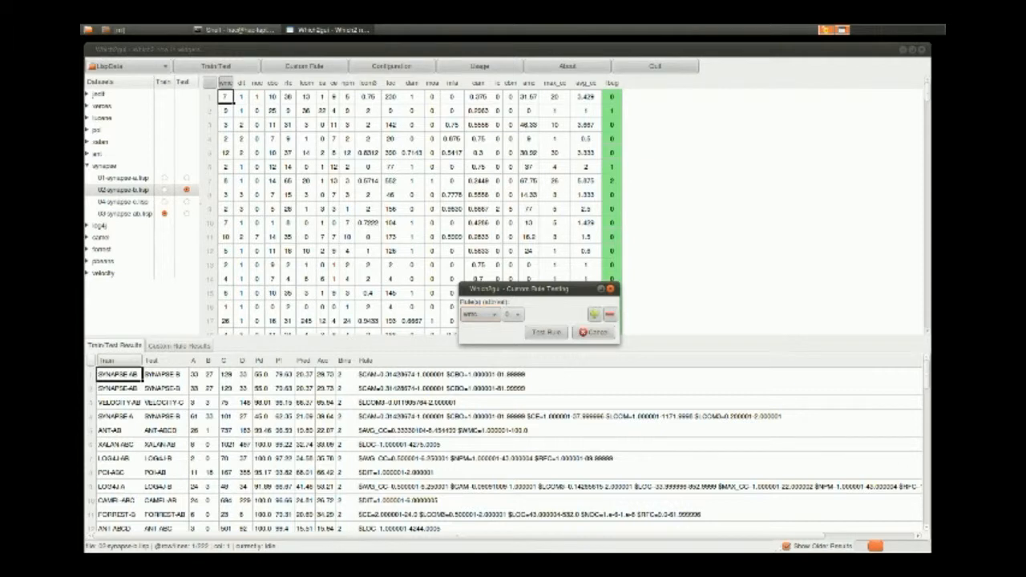
click(513, 315)
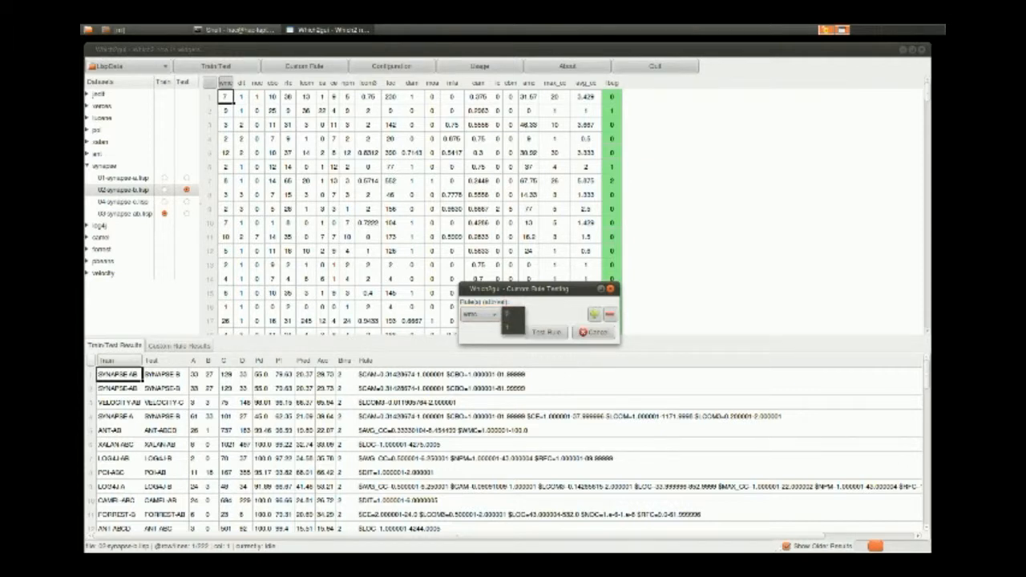
click(513, 315)
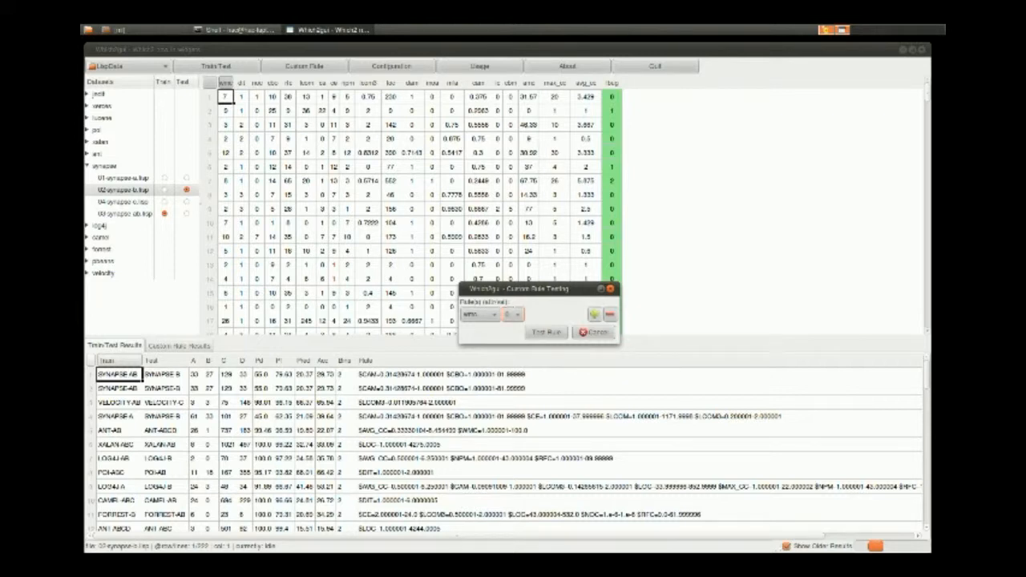
click(594, 315)
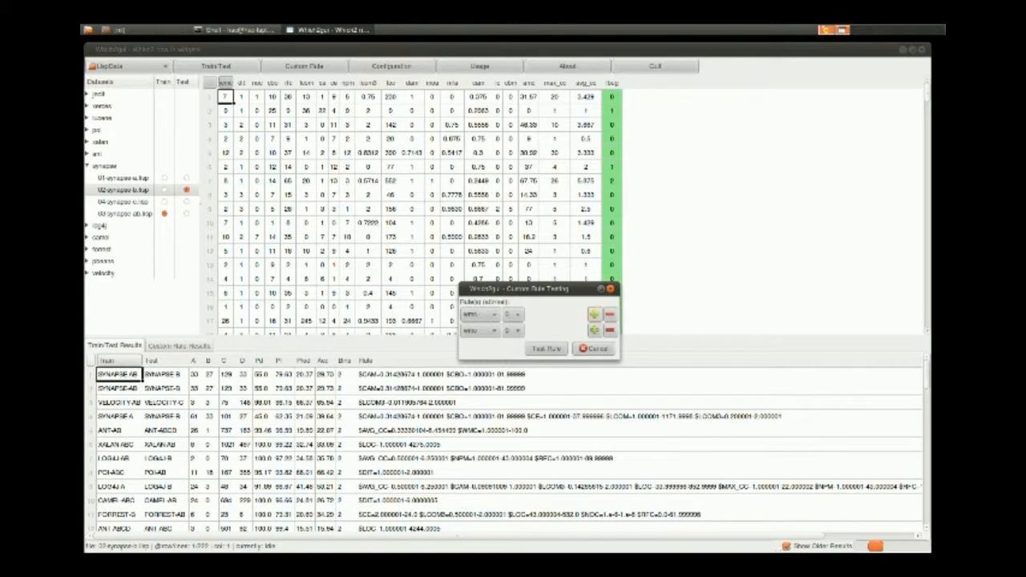
click(594, 314)
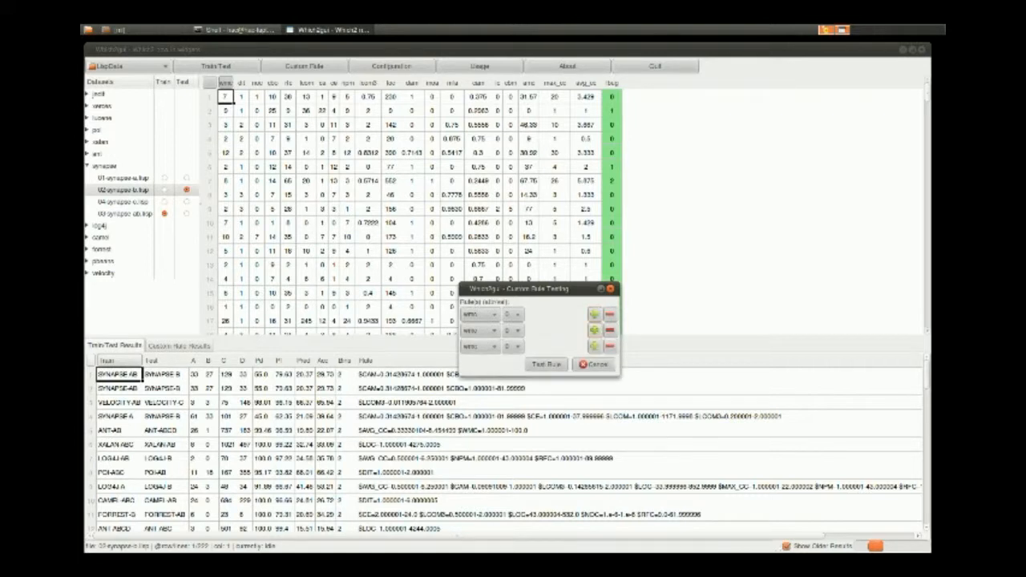
Set the second rule row's attribute to noc and the third row's attribute to ca.
click(480, 330)
click(480, 366)
click(481, 346)
click(473, 438)
Add a fourth rule row with the attribute lcom3 and the value 1.
click(594, 330)
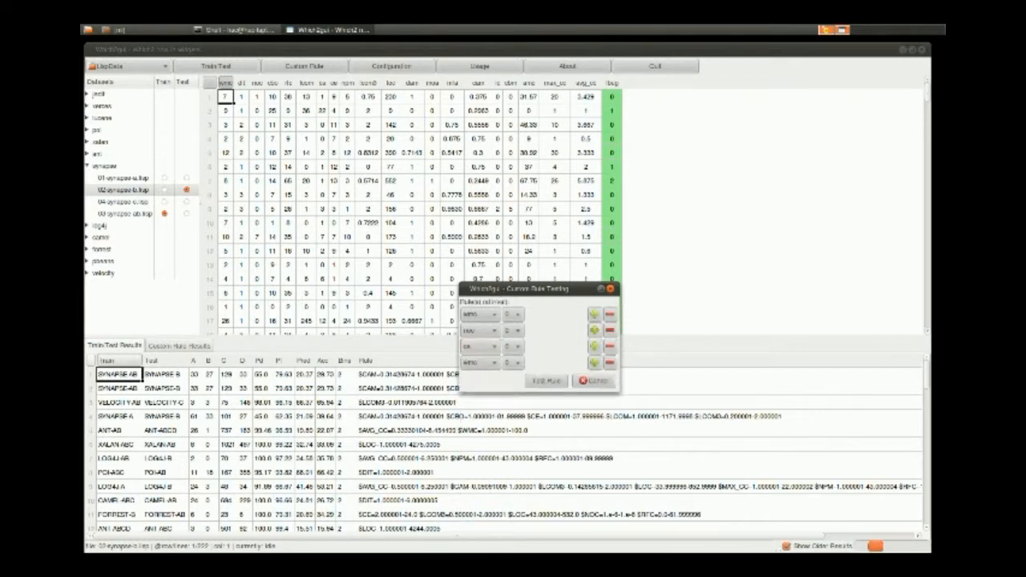
click(480, 362)
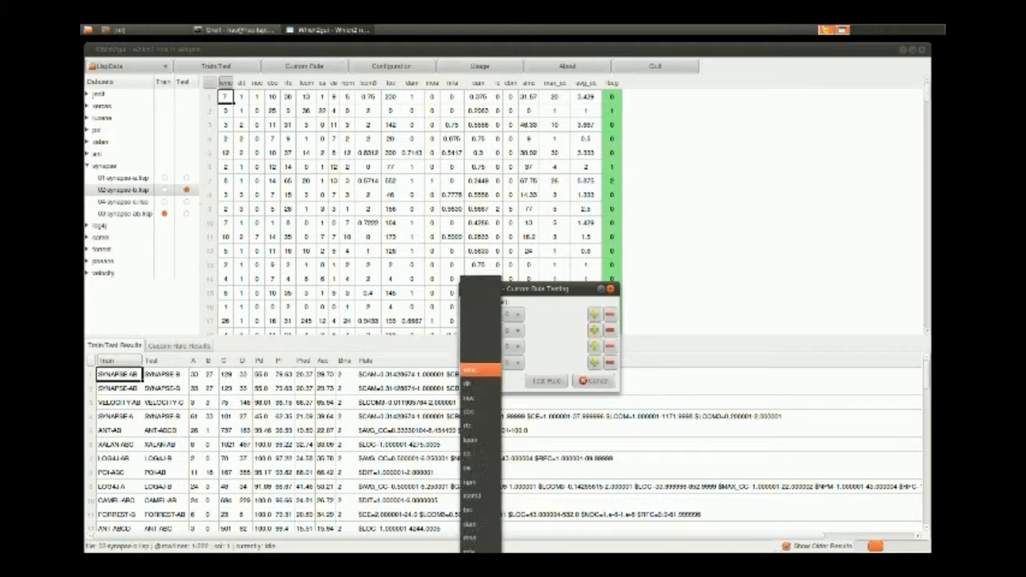
click(481, 510)
click(513, 363)
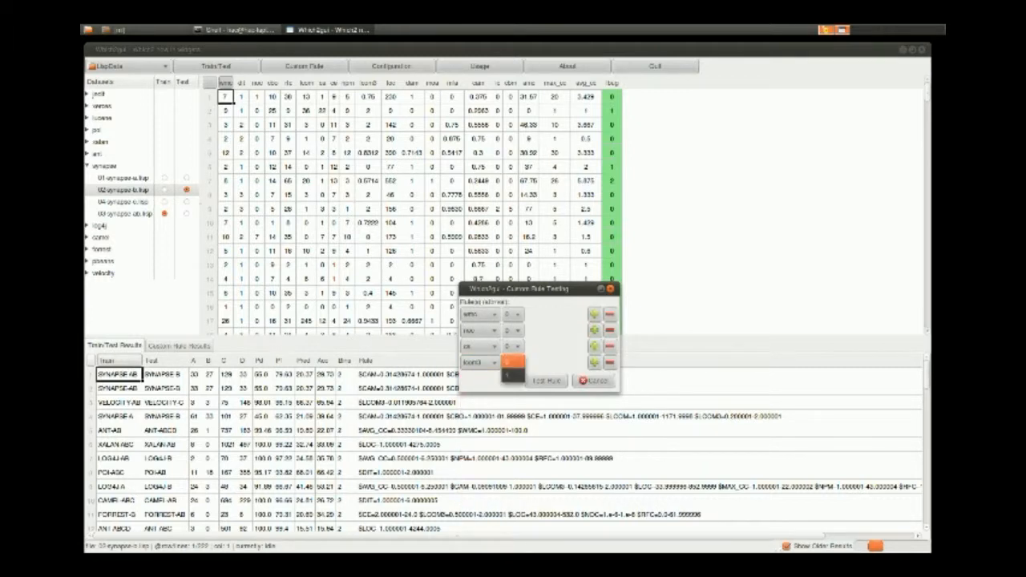
click(513, 377)
Remove the ca row from the custom rule and run the rule test.
click(610, 347)
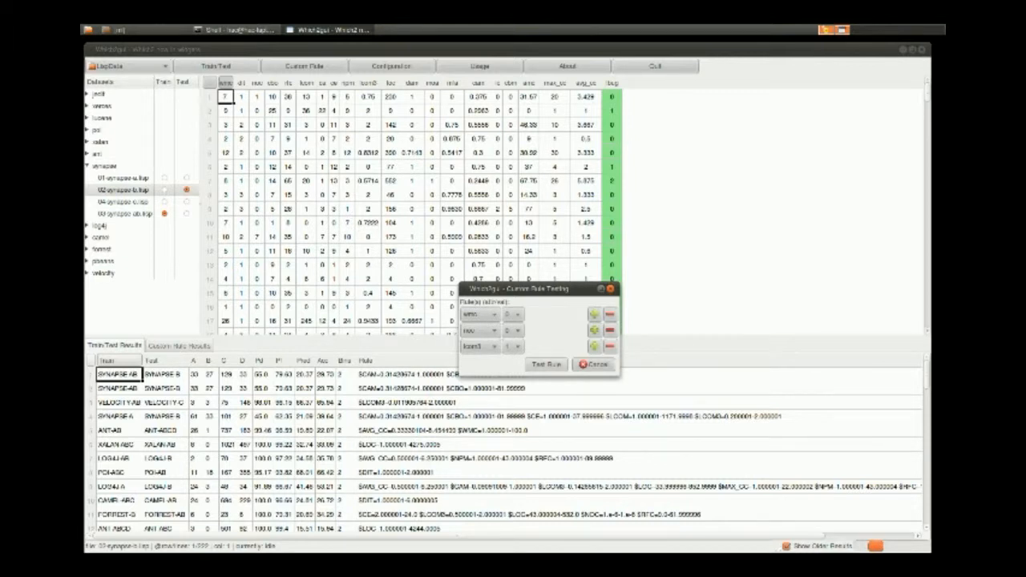
drag(538, 289, 715, 121)
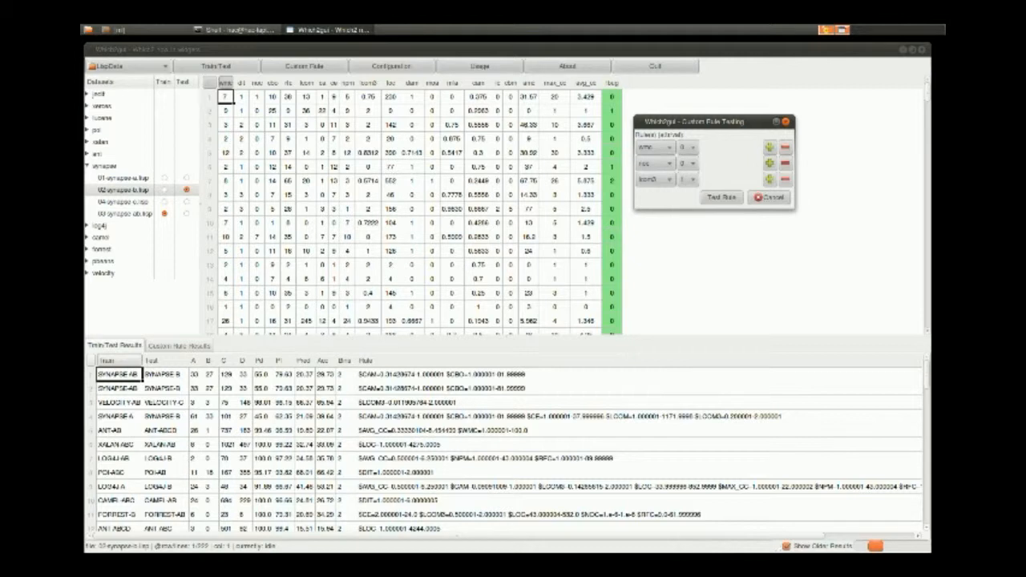
click(721, 198)
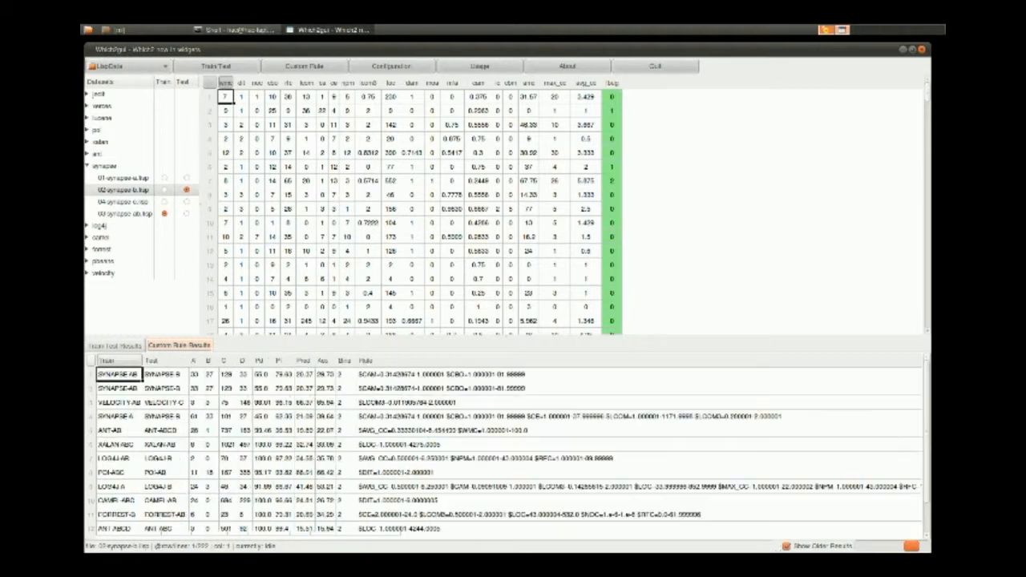
Configure the scoring metric as (2 * pd * (1 - pf)) / (pd + (1 - pf)), the beam as 50 and the samples as 30.
click(391, 66)
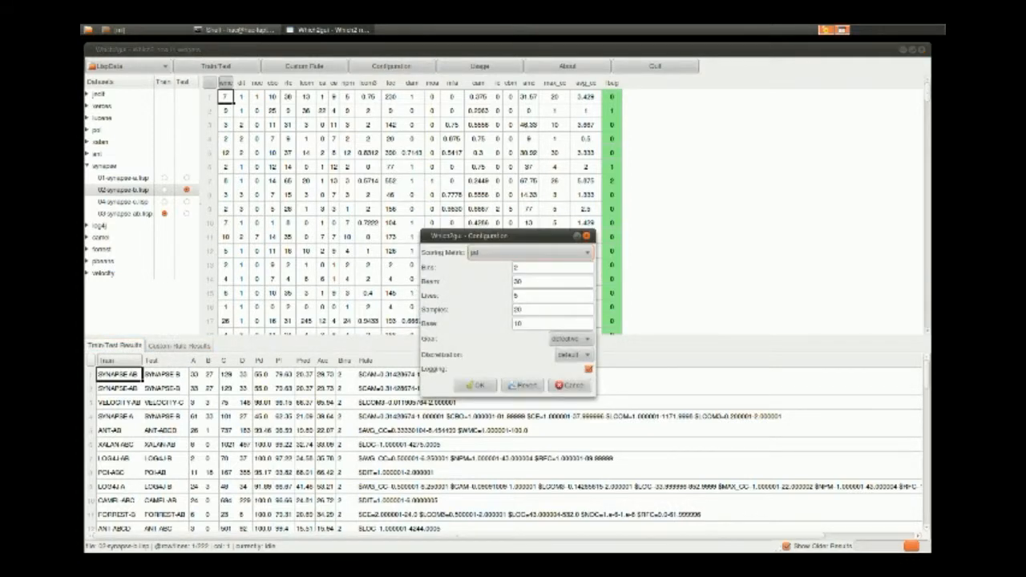
drag(506, 236, 392, 125)
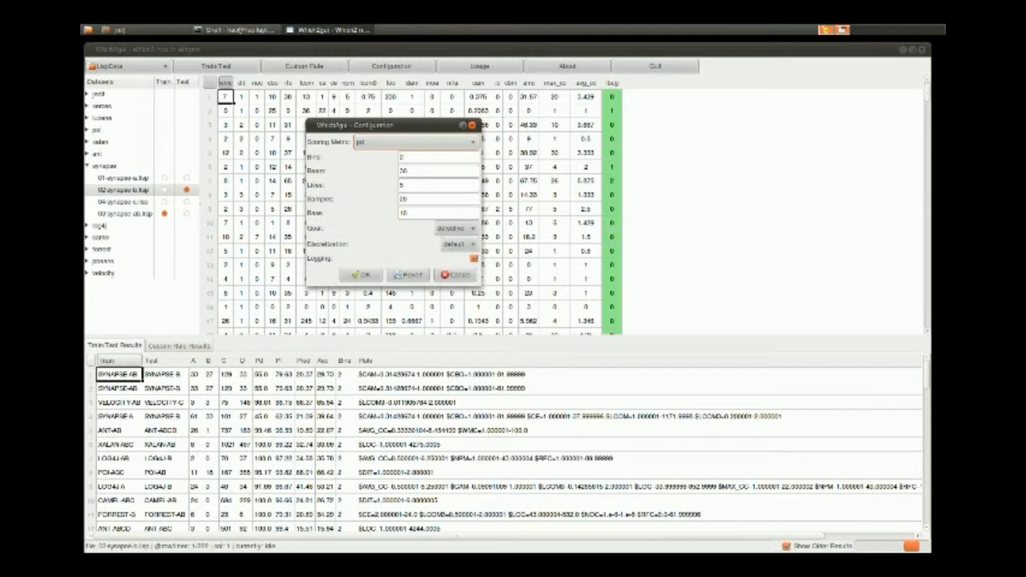
click(416, 142)
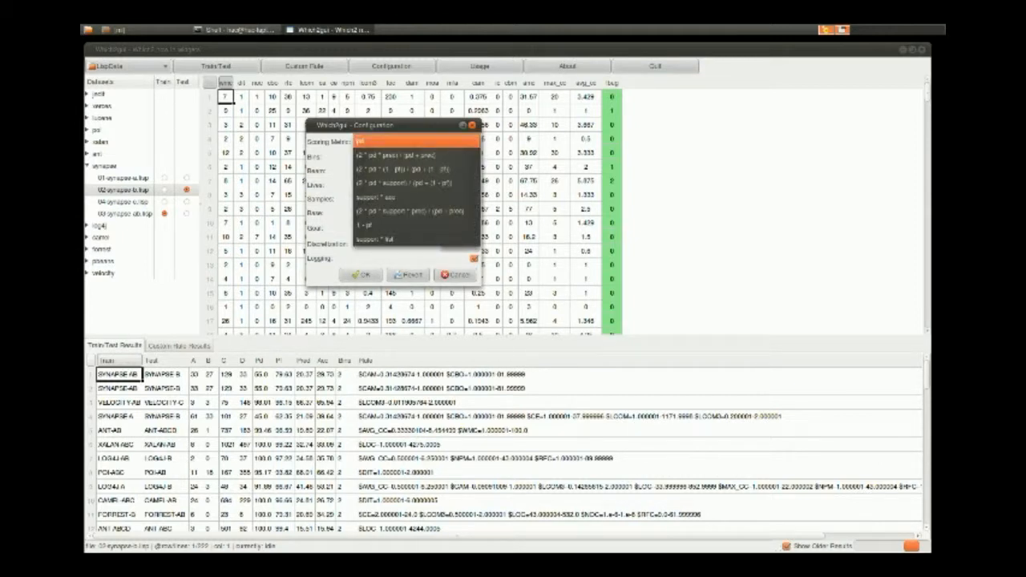
click(416, 141)
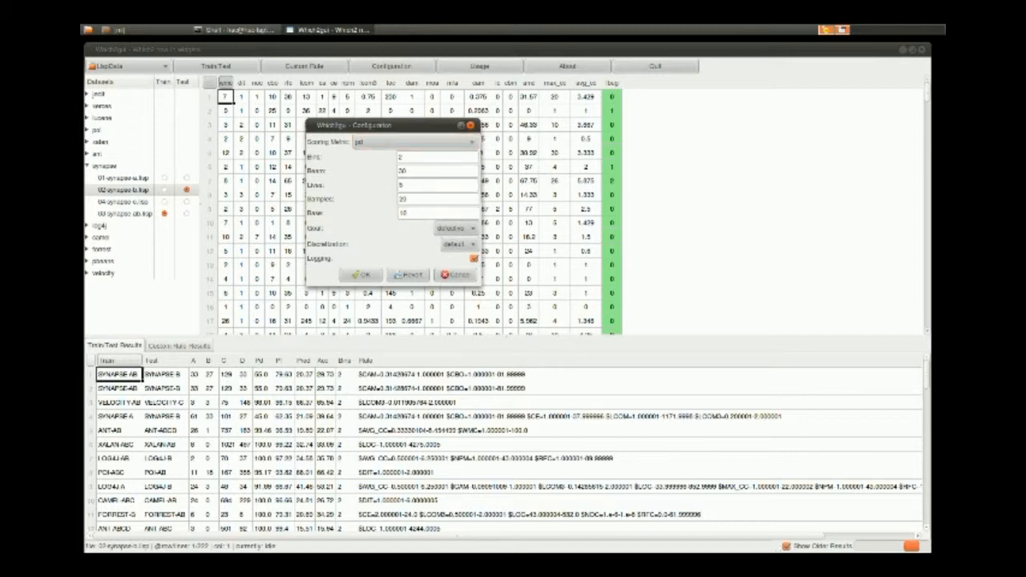
drag(385, 125, 343, 131)
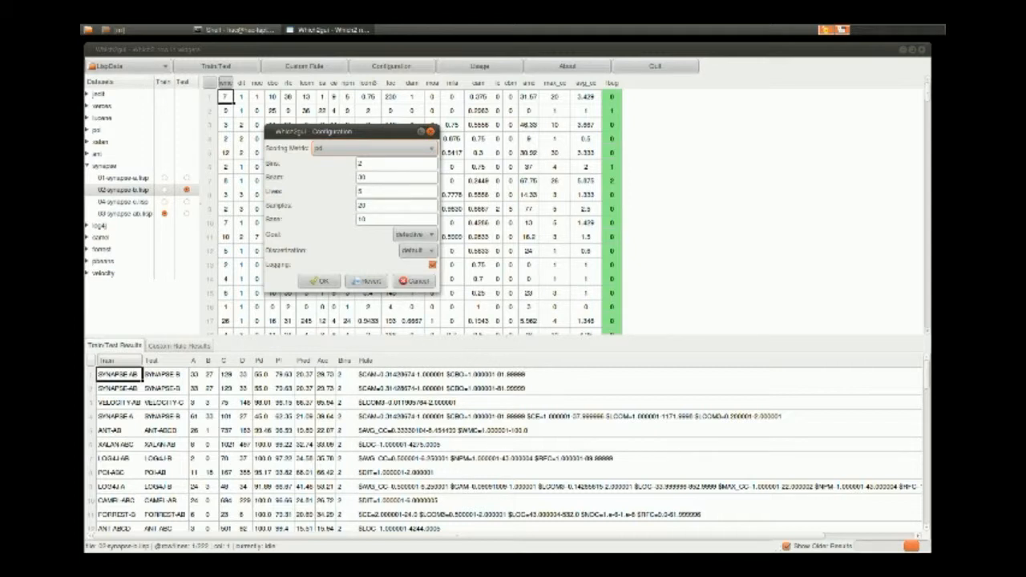
click(375, 148)
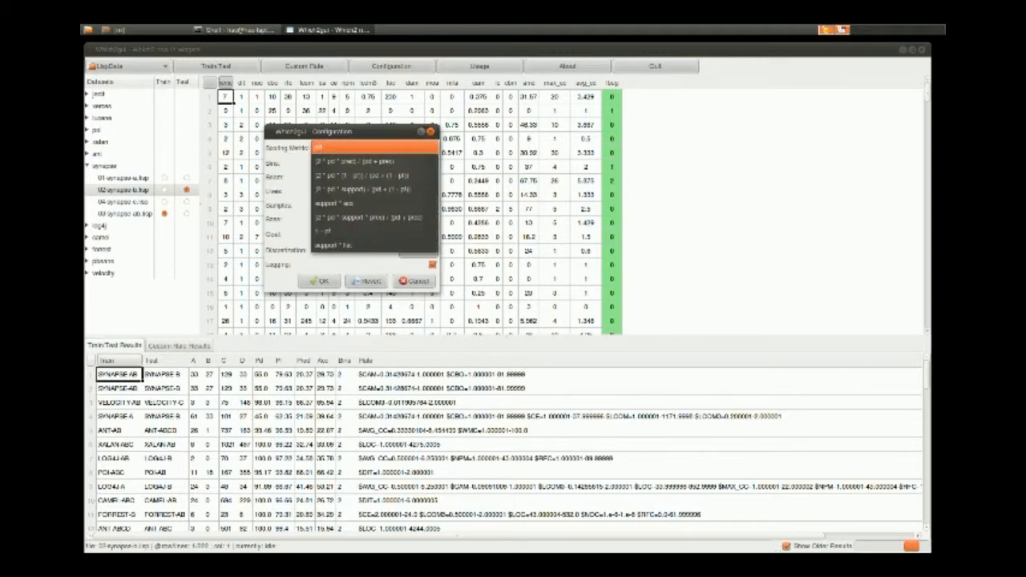
click(363, 176)
click(393, 177)
click(393, 206)
double_click(362, 205)
text(30)
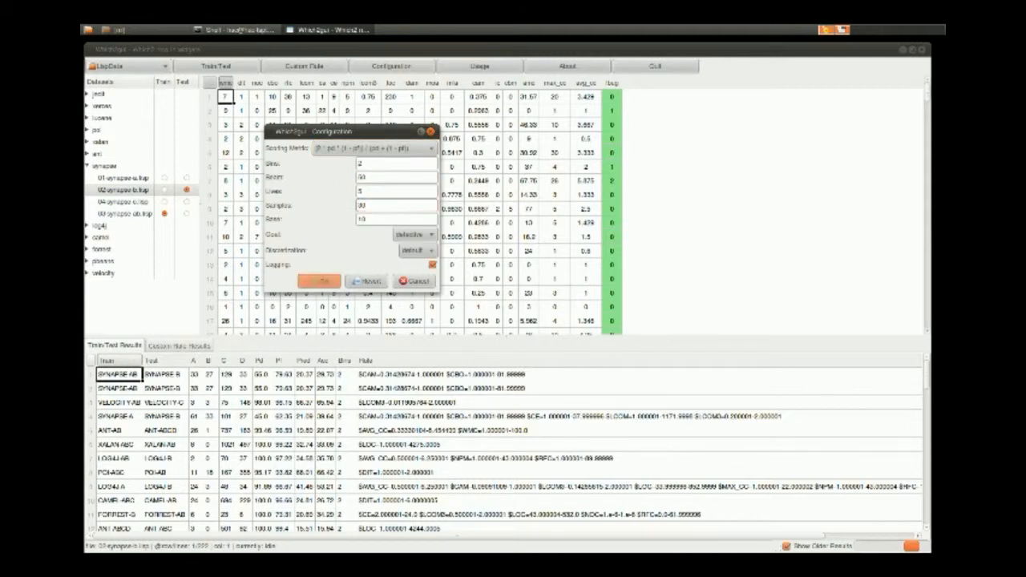
click(317, 280)
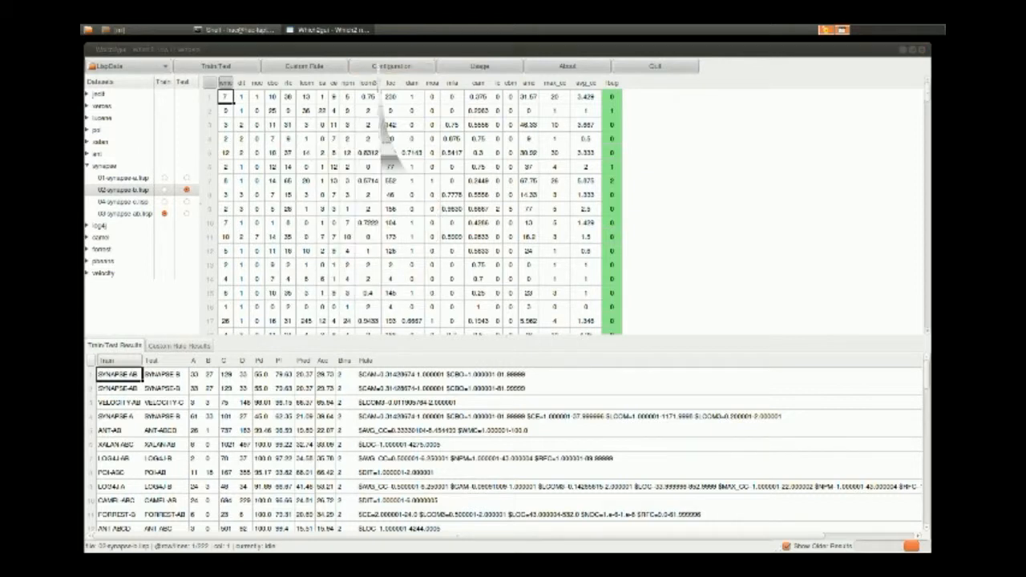
Reopen the configuration and revert its settings.
click(391, 66)
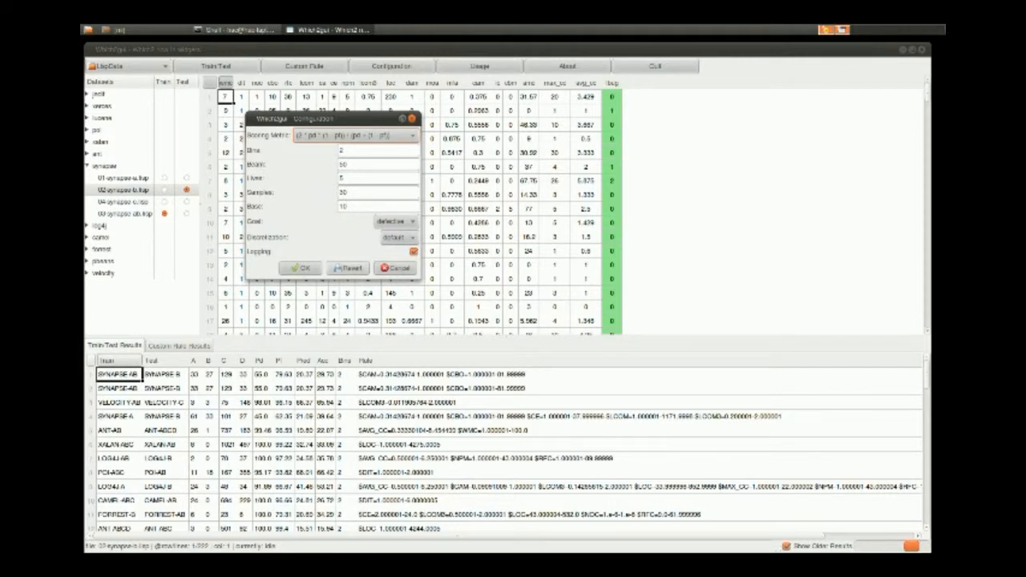
click(348, 268)
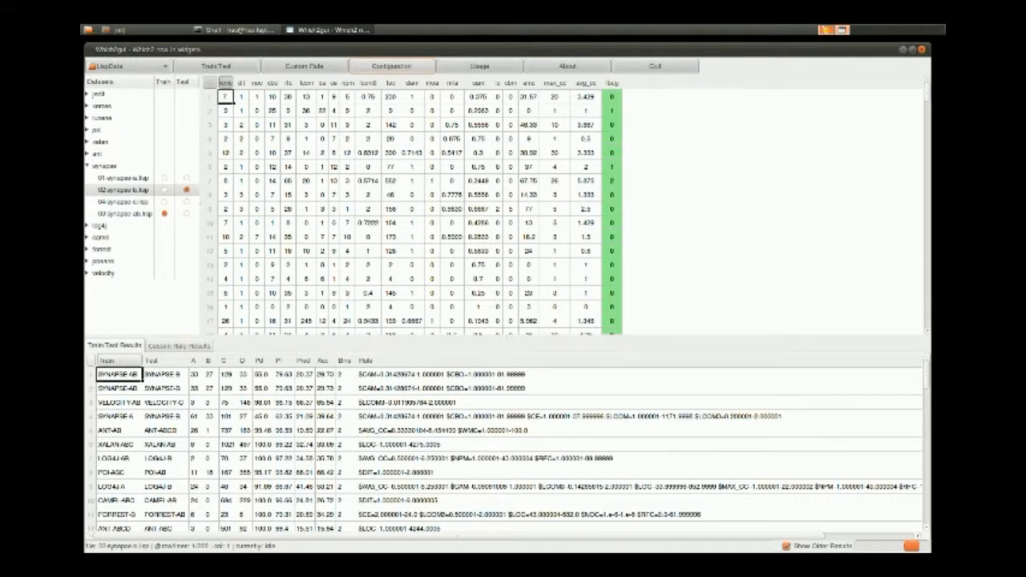
Review the learner's settings in the configuration dialog and dismiss it without making changes.
click(391, 65)
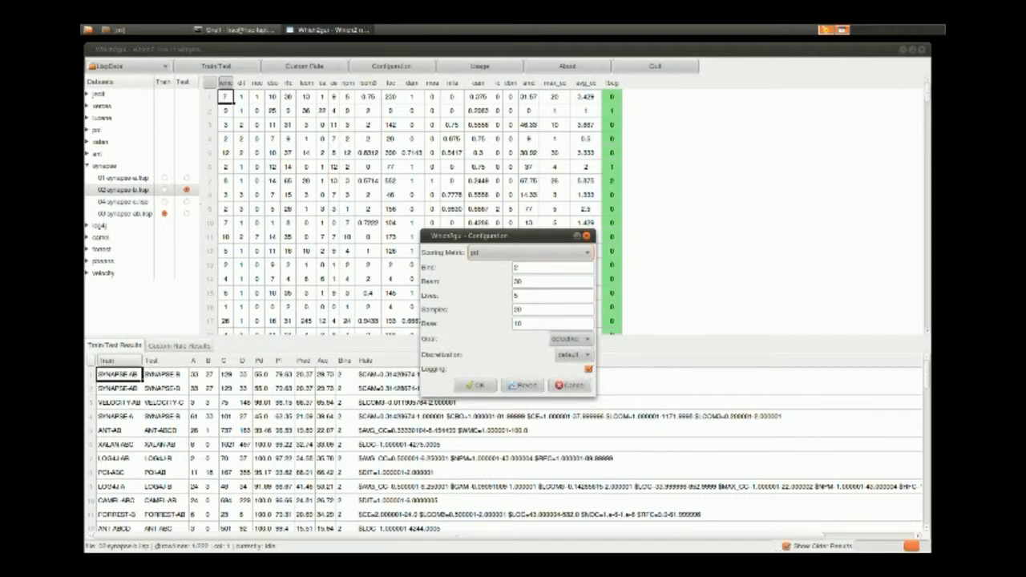
key(Escape)
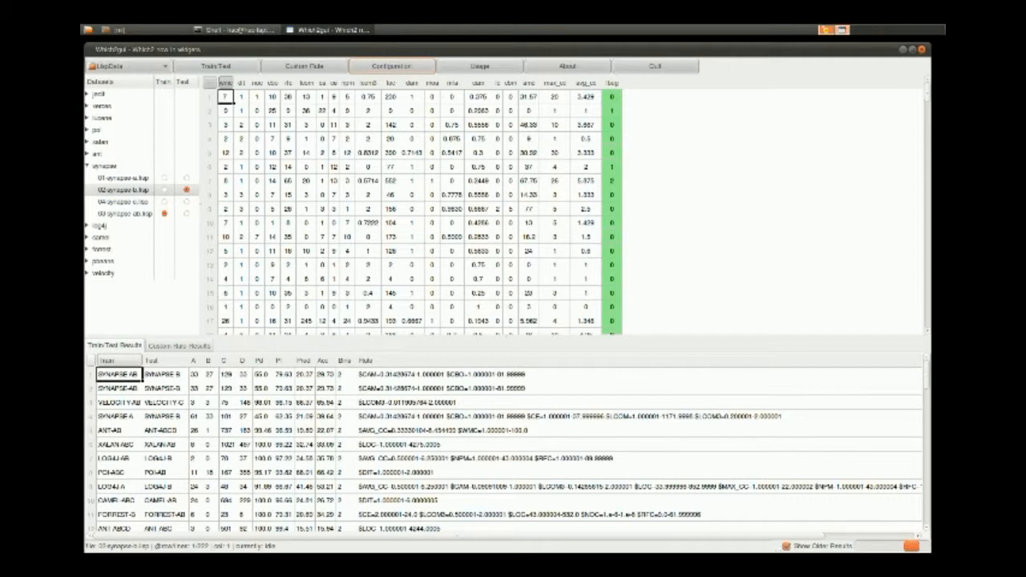
Check the custom rule results, return to the train/test results and shrink the results area to enlarge the dataset table.
click(179, 346)
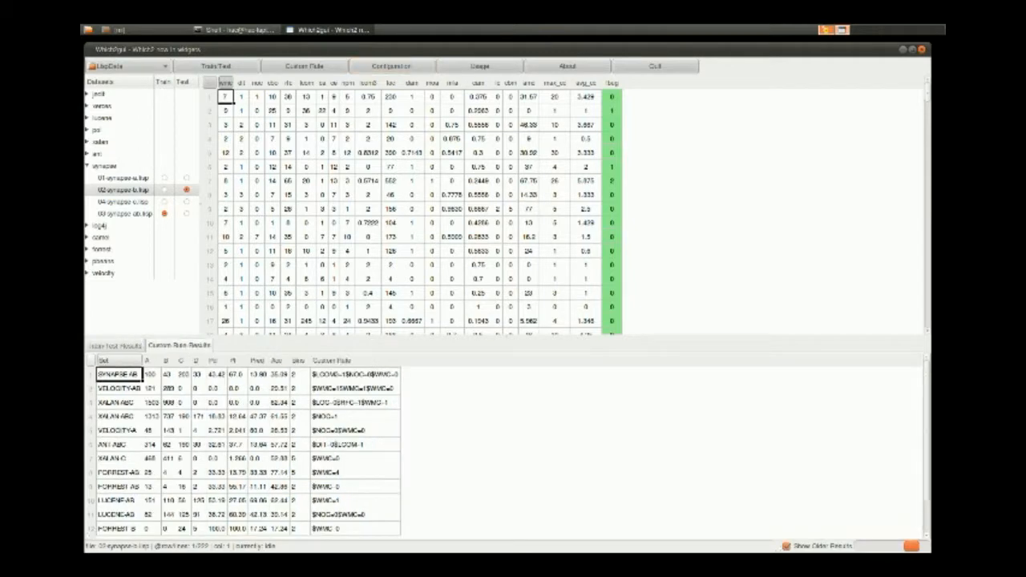
click(114, 346)
drag(505, 338, 505, 379)
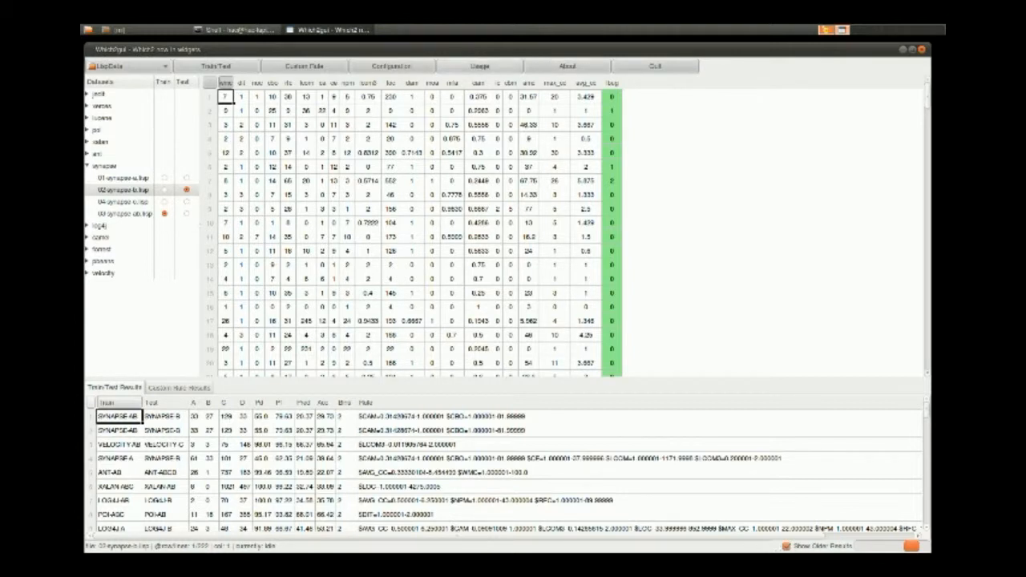
Read the usage overview, moving its window clear of the centre of the screen, and close it.
click(479, 67)
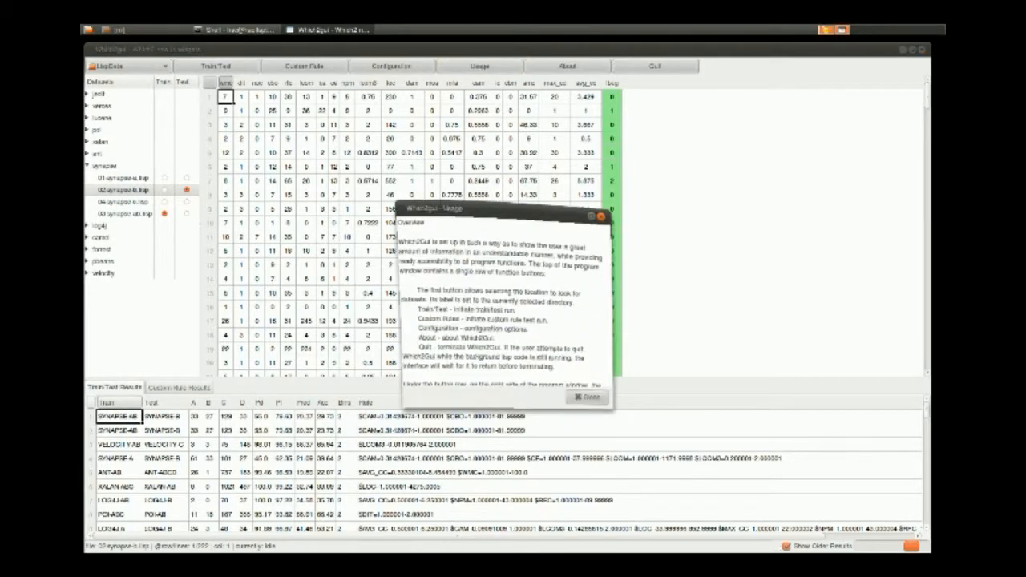
drag(453, 208, 382, 129)
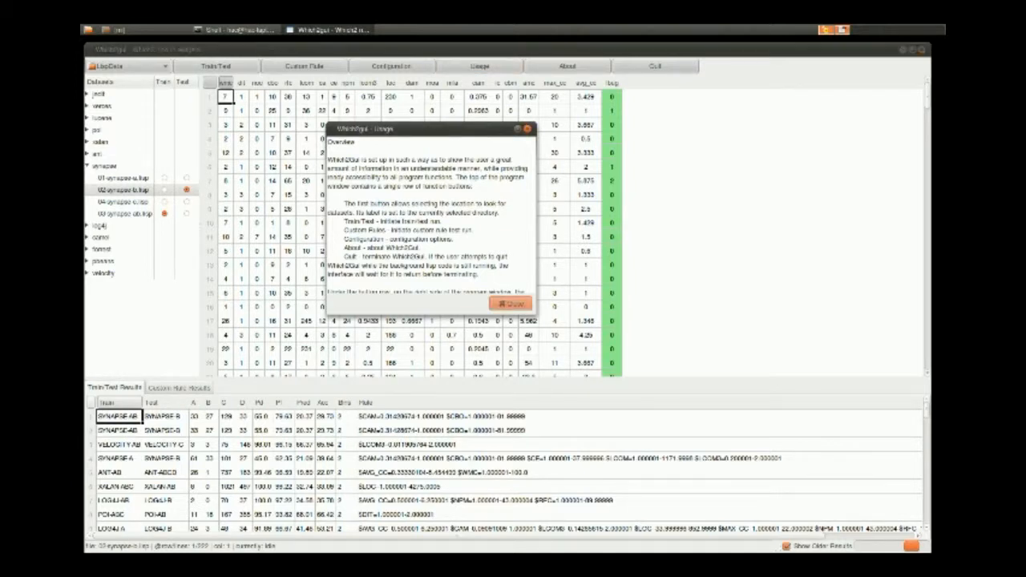
key(Escape)
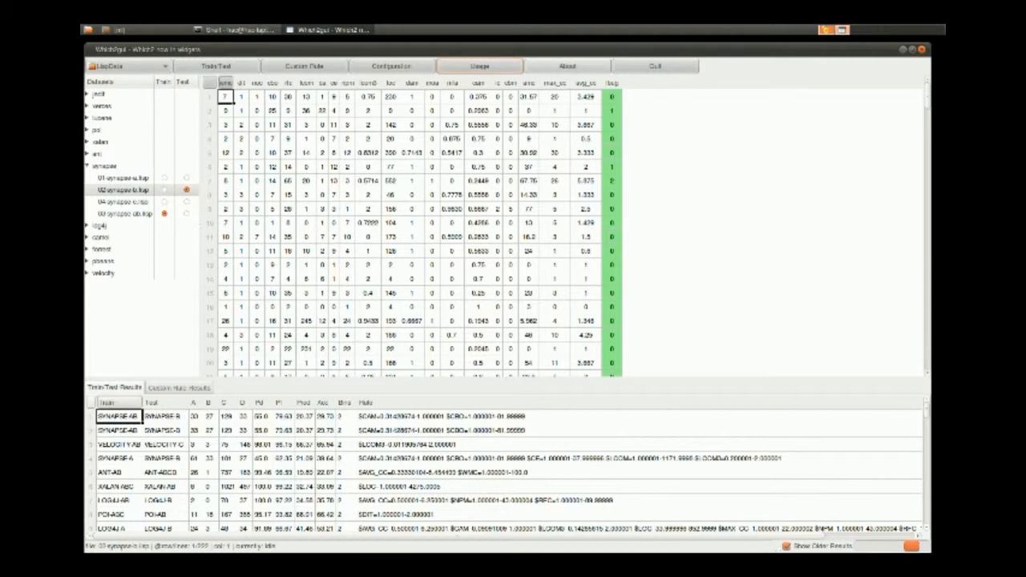
View the program's version information and author credits, and close both windows.
click(568, 66)
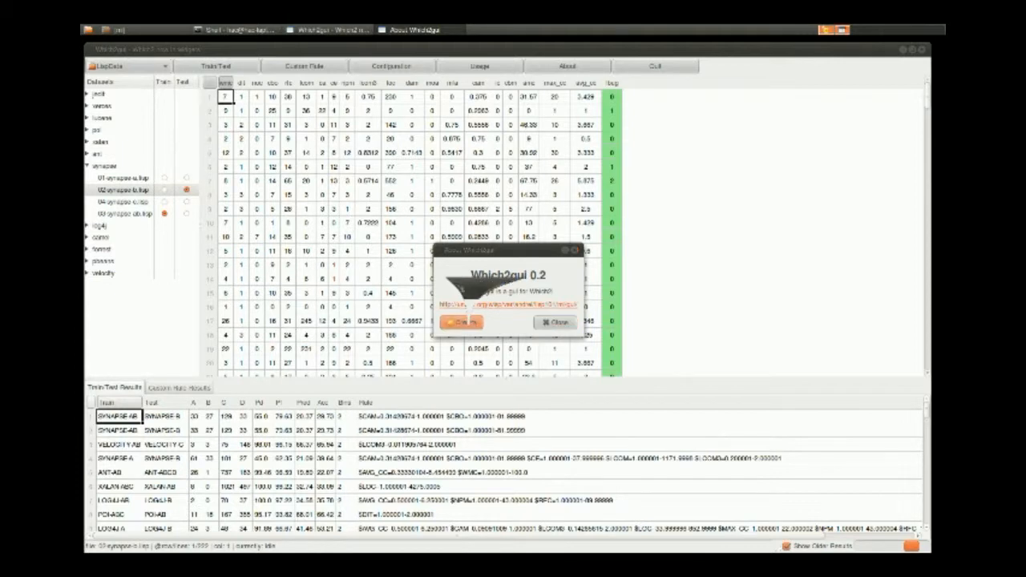
click(463, 321)
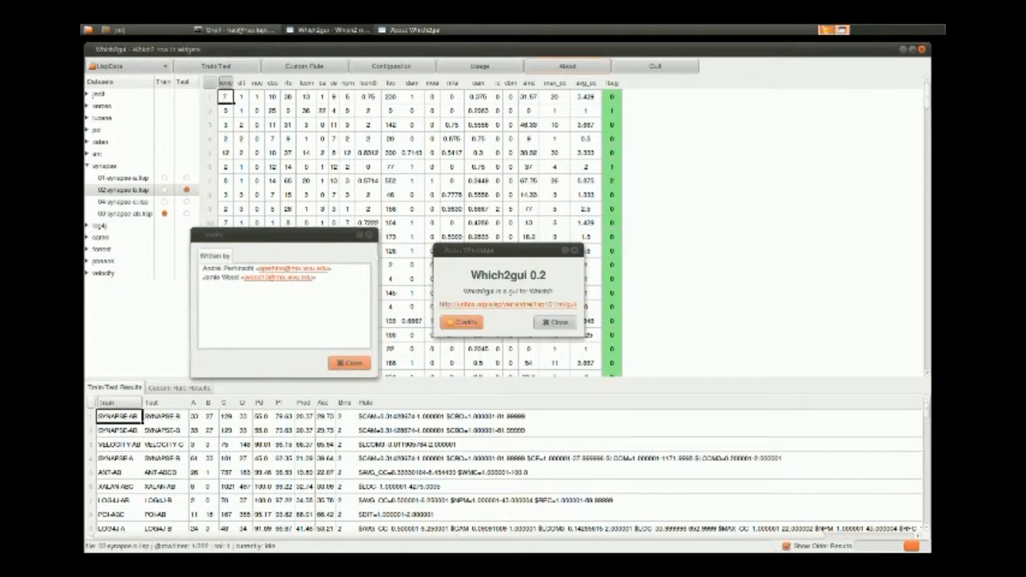
click(350, 361)
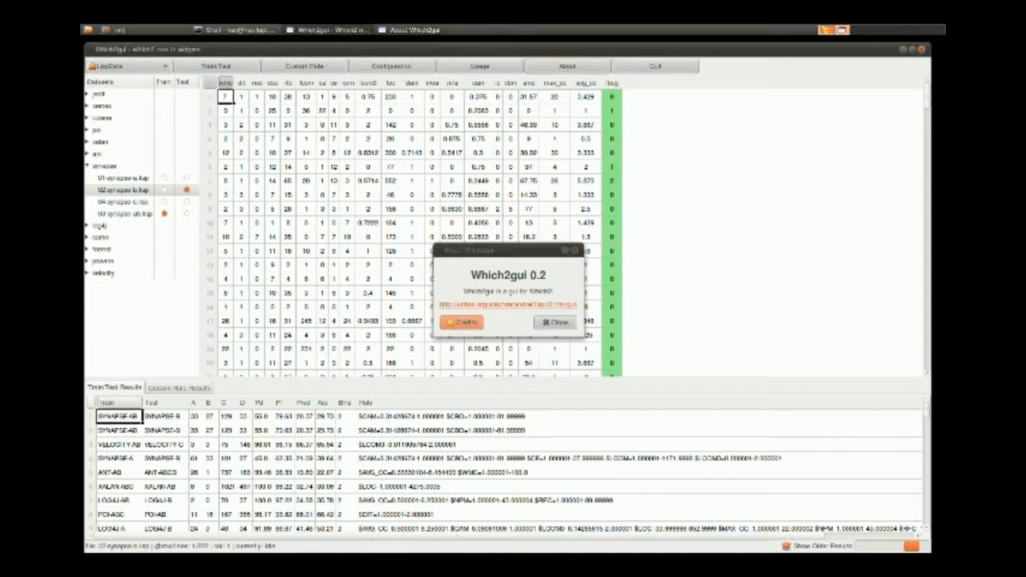
click(555, 322)
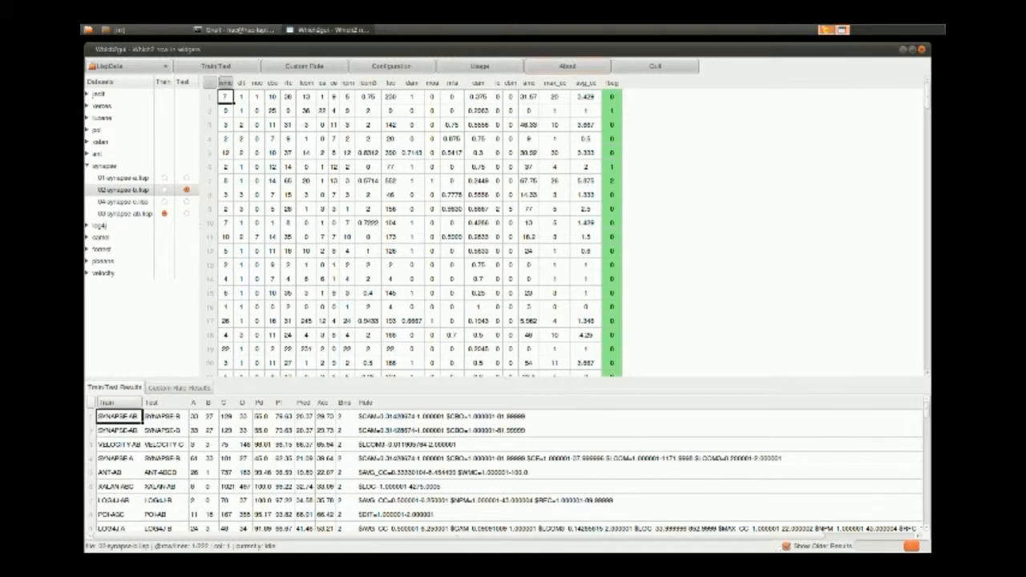
Expand the camel dataset group to view its files and collapse it again.
click(87, 237)
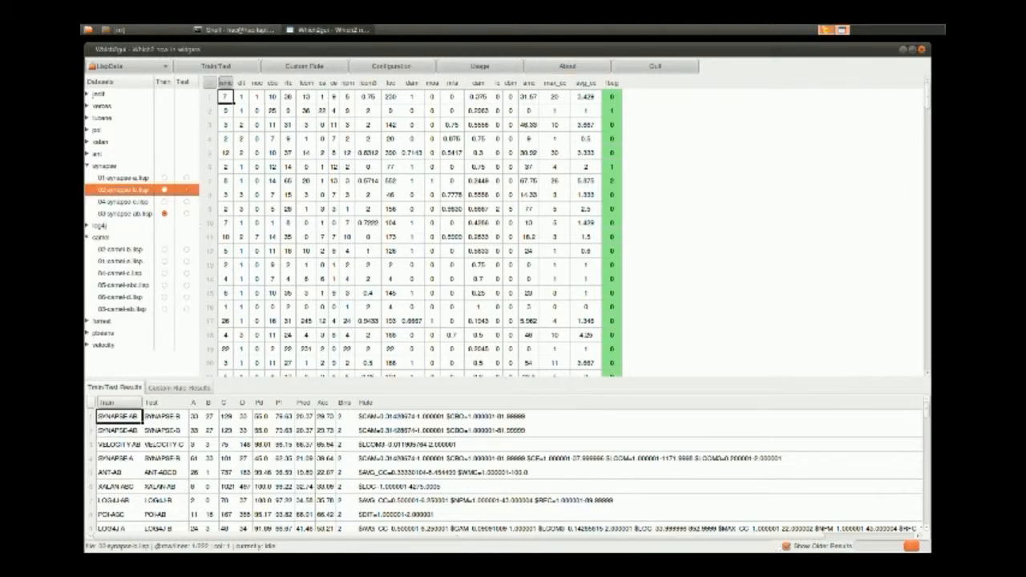
click(88, 238)
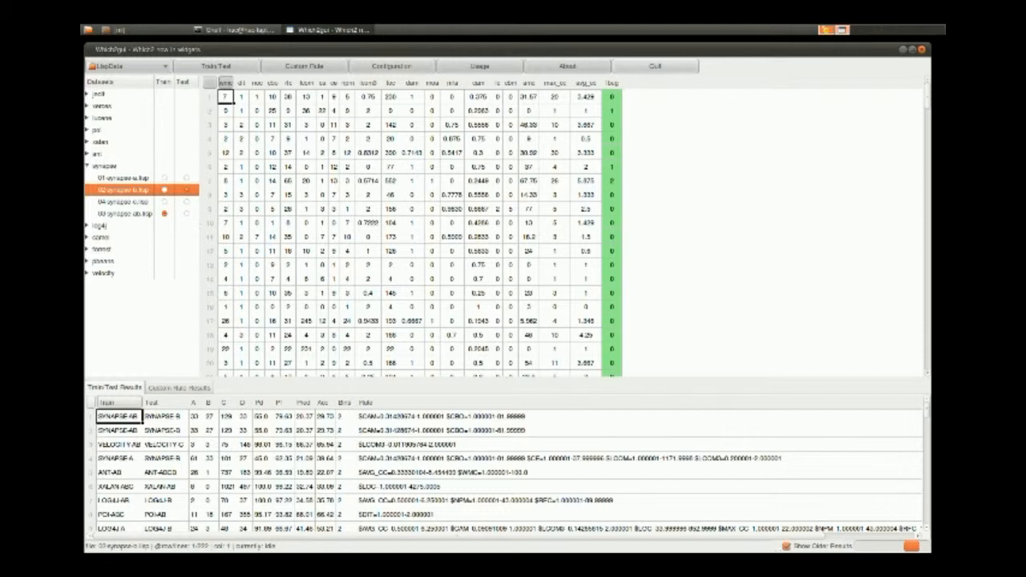
Quit Which2gui, confirming that datamining is done, and close the terminal session it was launched from.
click(655, 67)
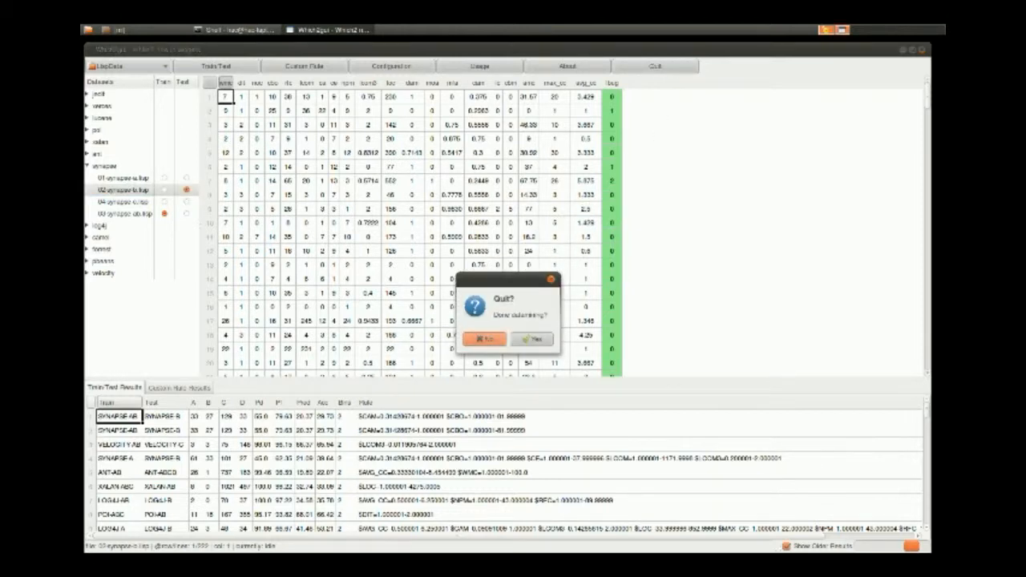
drag(497, 279, 399, 193)
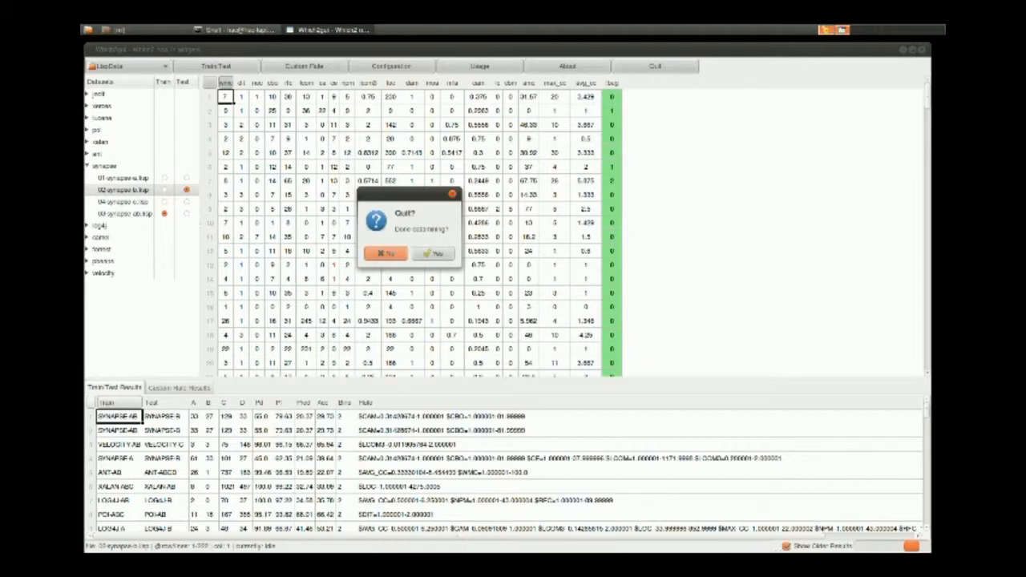
click(432, 253)
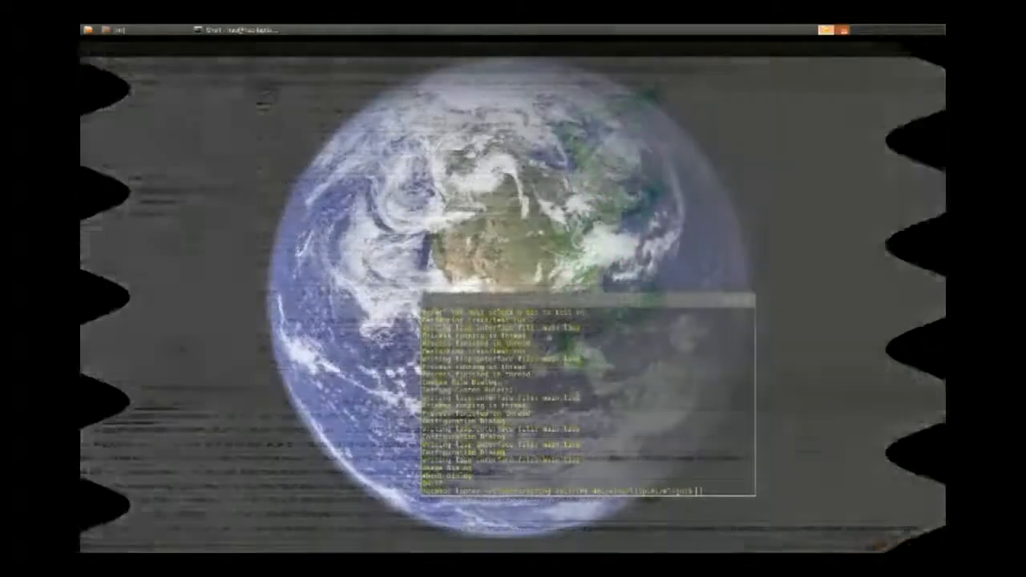
key(ctrl+d)
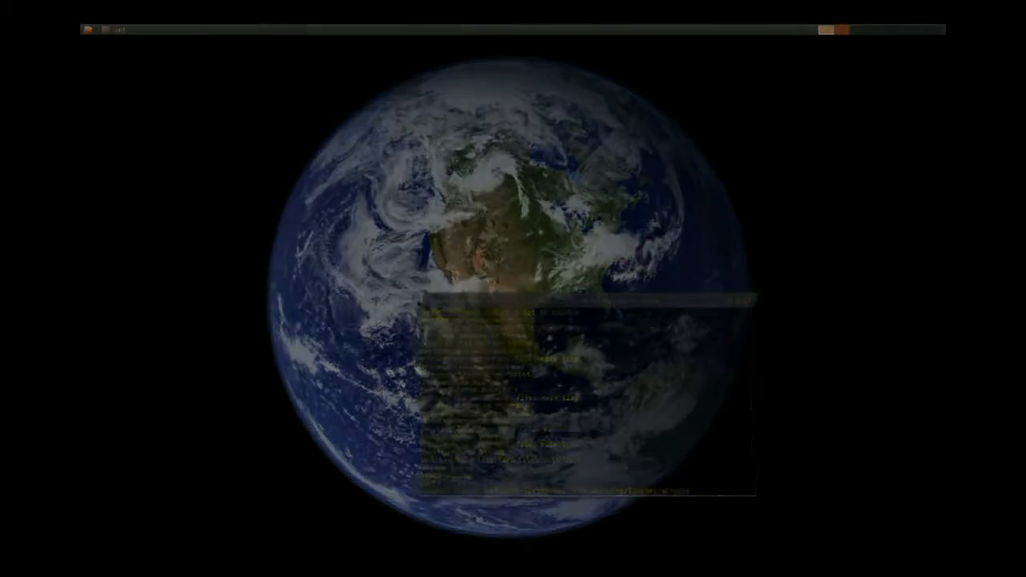